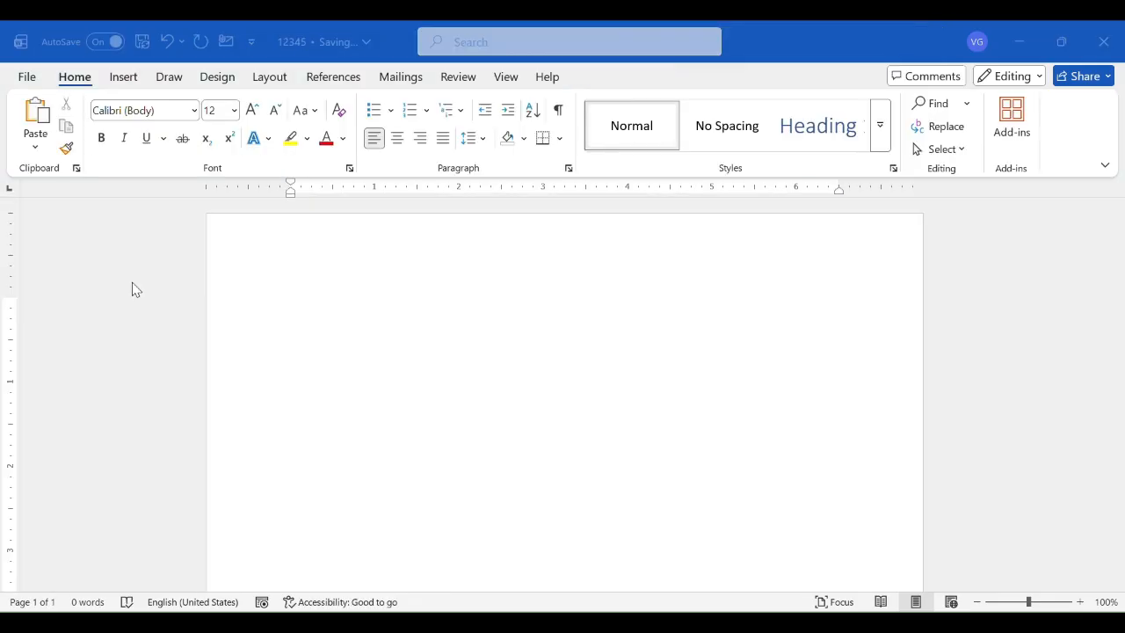
# - Try inserting a 3x3 table in the blank document and undo the insertion
pyautogui.click(120, 76)
pyautogui.click(141, 141)
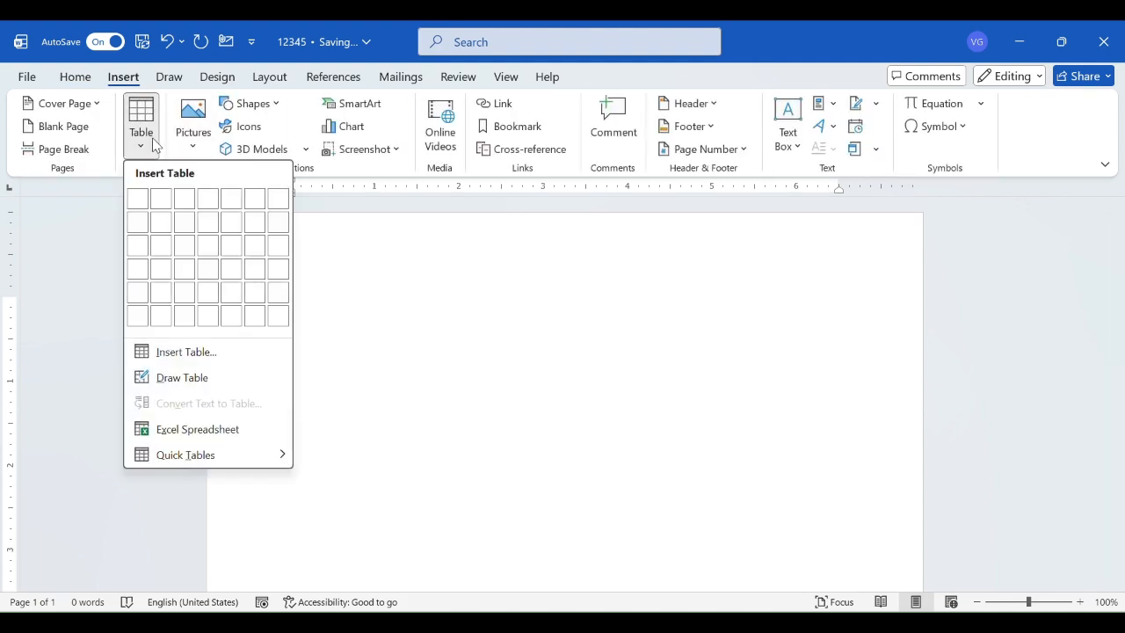
pyautogui.click(183, 246)
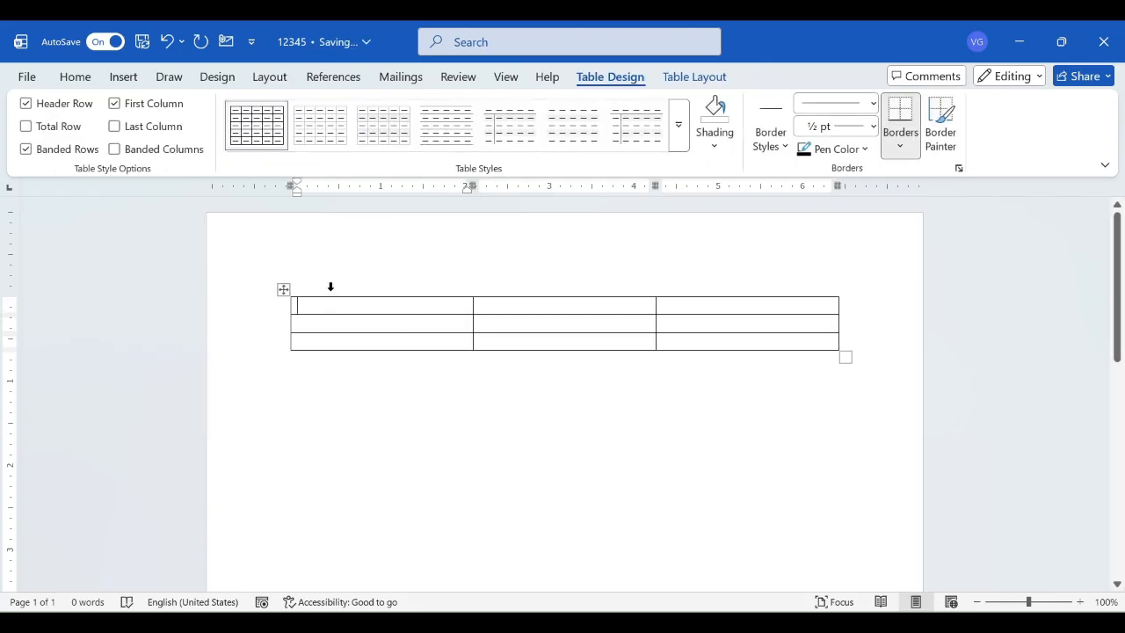
pyautogui.hotkey('ctrl', 'z')
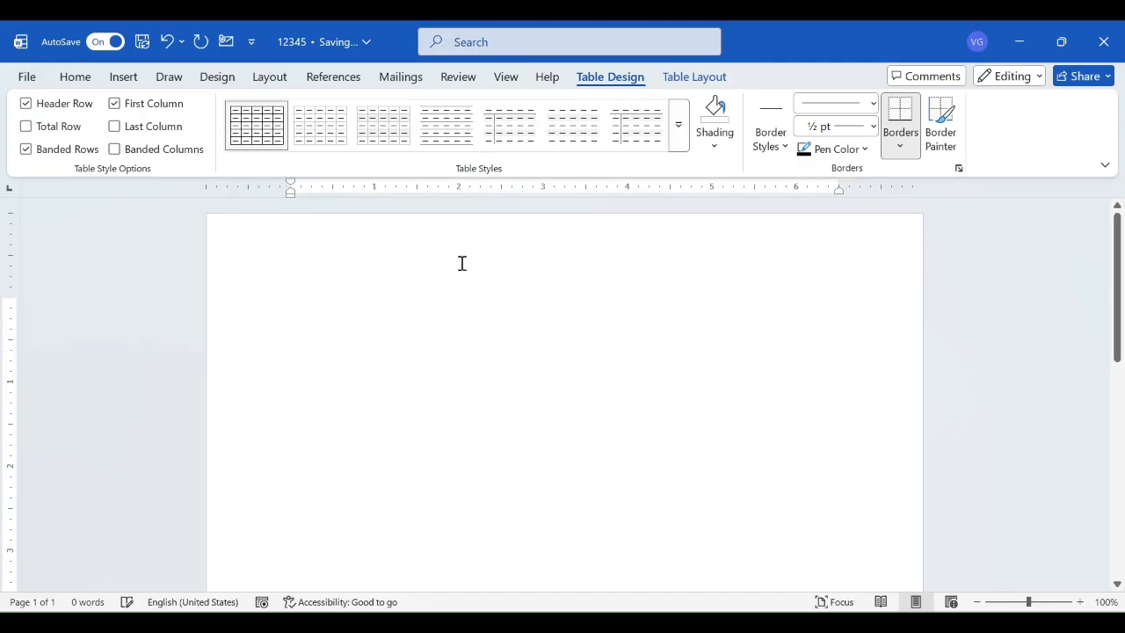
# - Insert a table with 3 columns and 3 rows by entering its dimensions
pyautogui.click(116, 80)
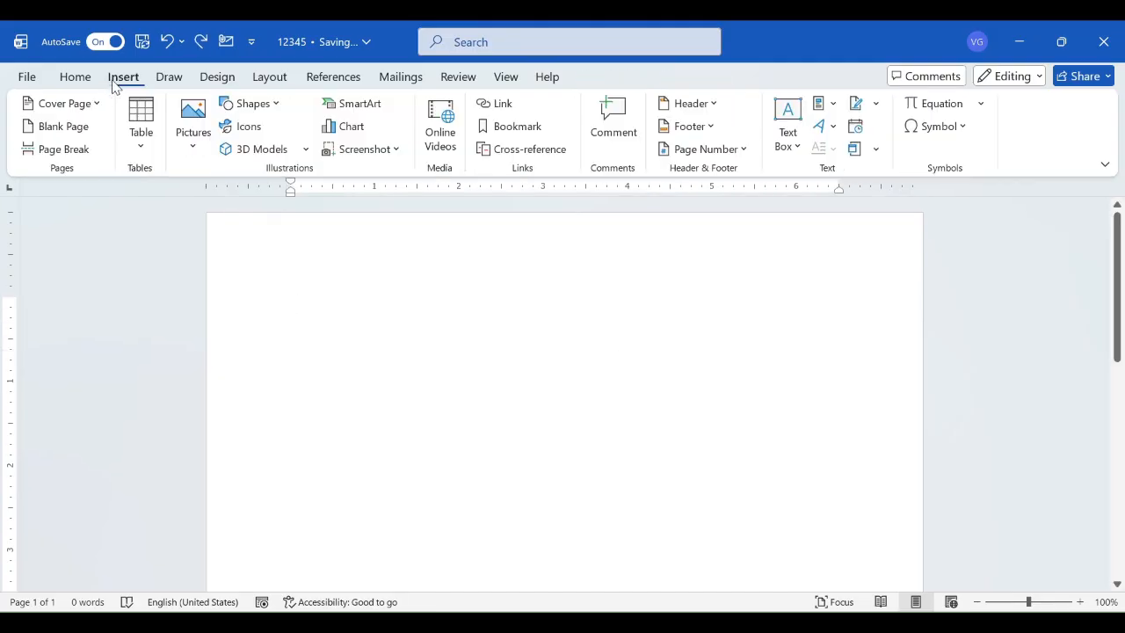
pyautogui.click(141, 123)
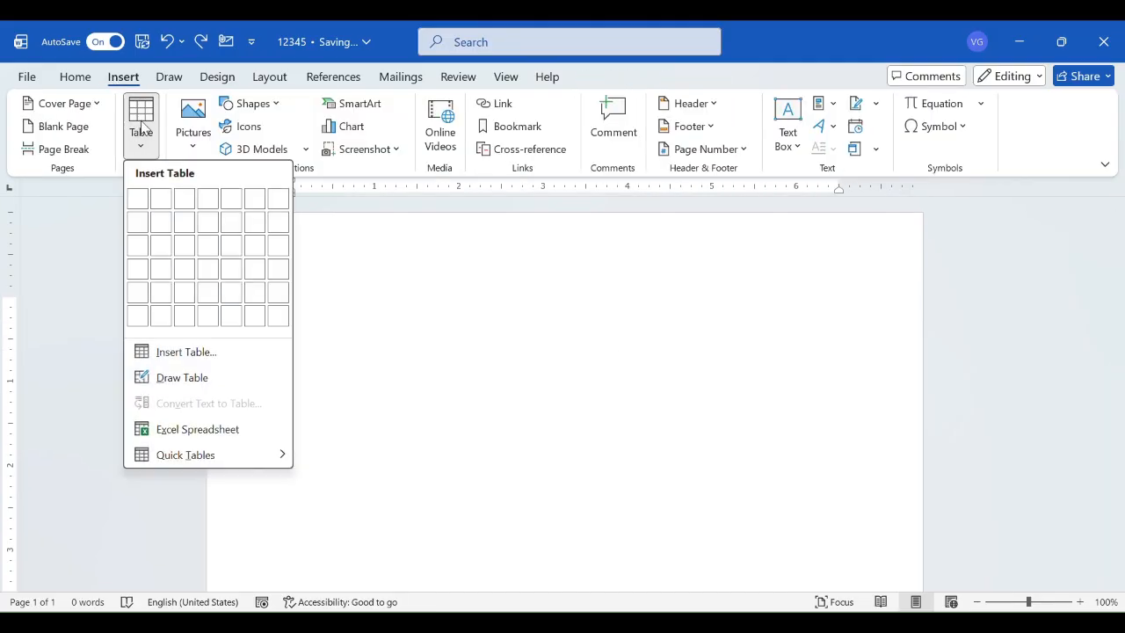
pyautogui.click(190, 355)
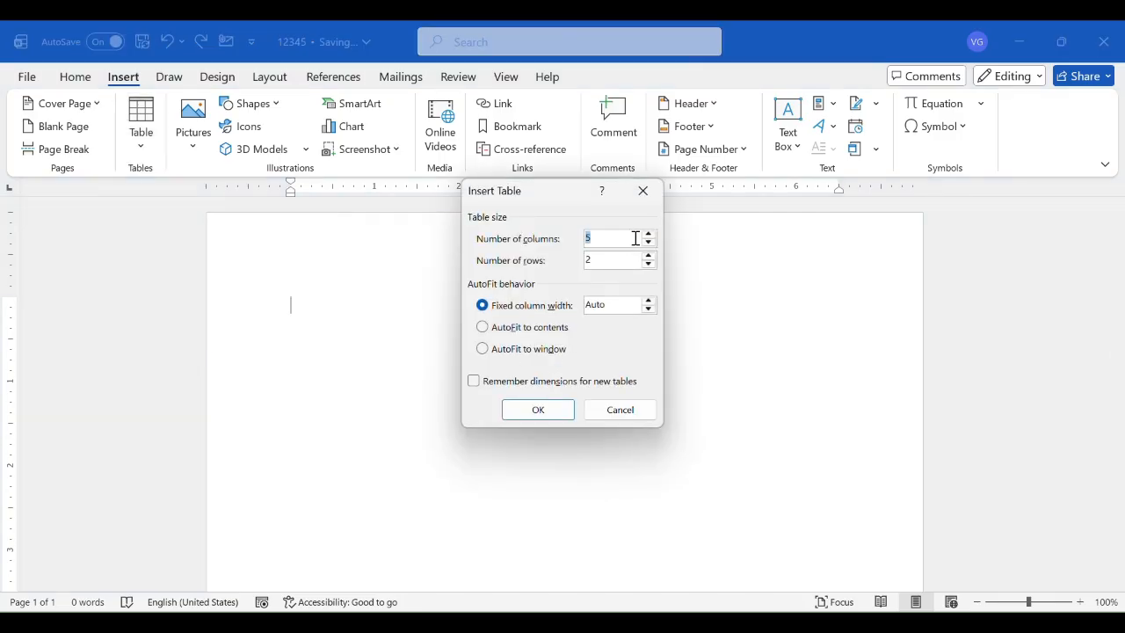
pyautogui.write('3')
pyautogui.click(615, 259)
pyautogui.write('3')
pyautogui.press('BackSpace')
pyautogui.press('BackSpace')
pyautogui.write('3')
pyautogui.click(522, 415)
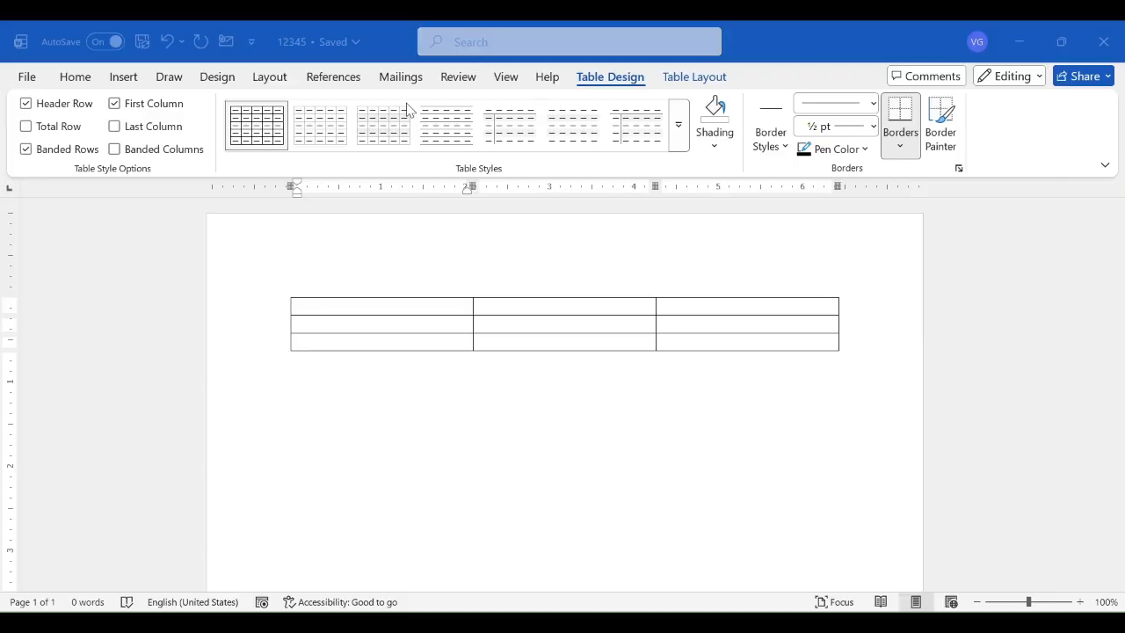
# - Try adding a line break in the last cell of the table's first row and undo it
pyautogui.click(341, 309)
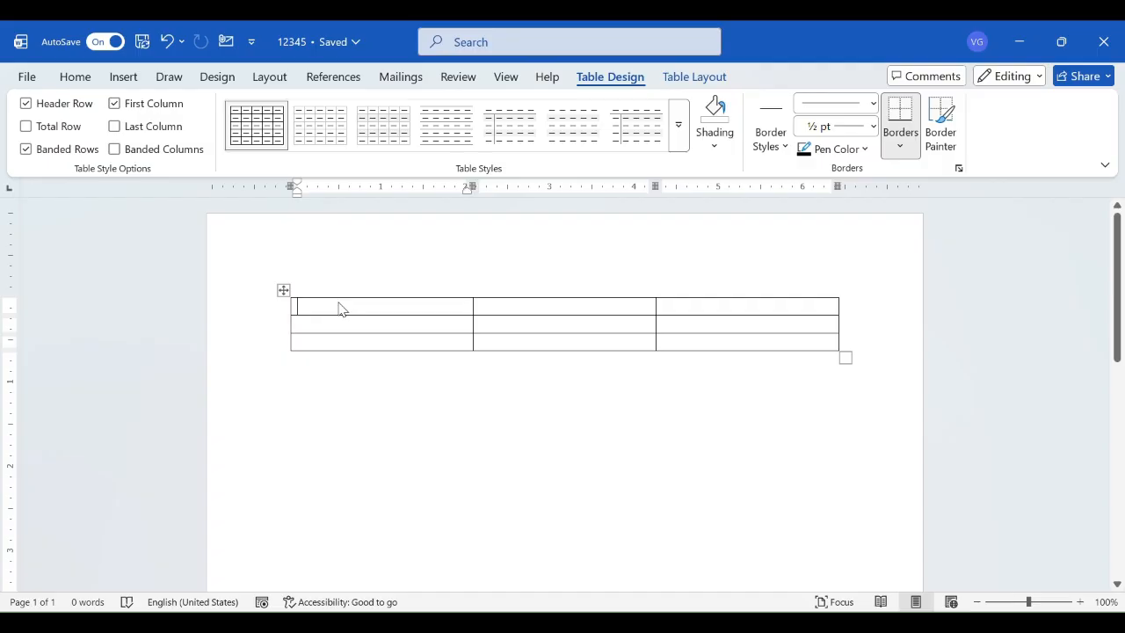
pyautogui.press('Tab')
pyautogui.press('Tab')
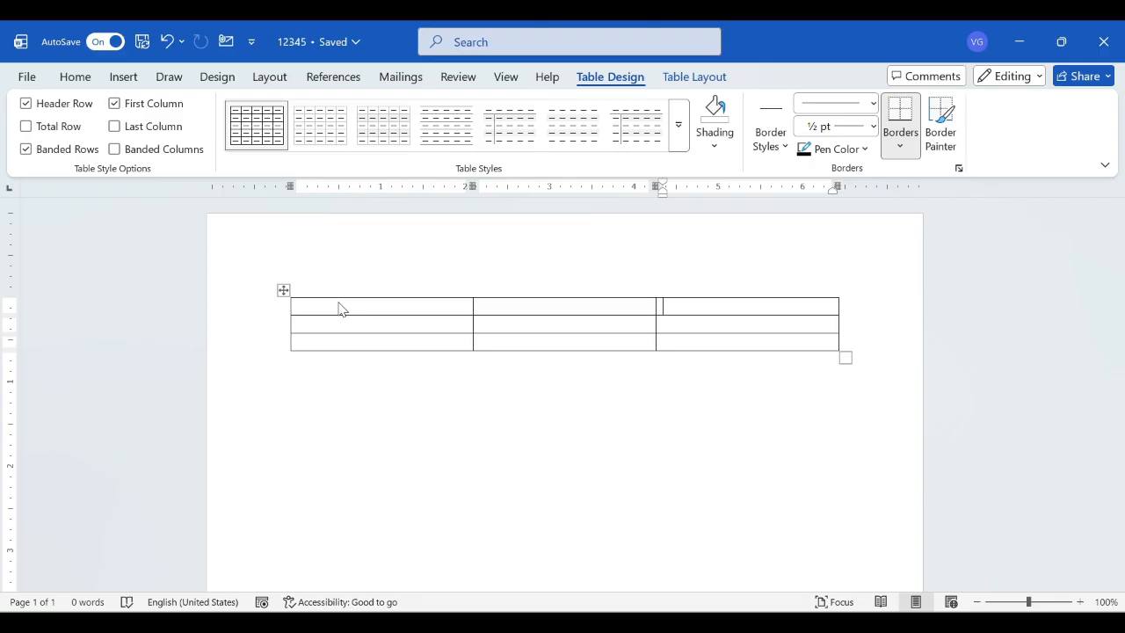
pyautogui.press('Return')
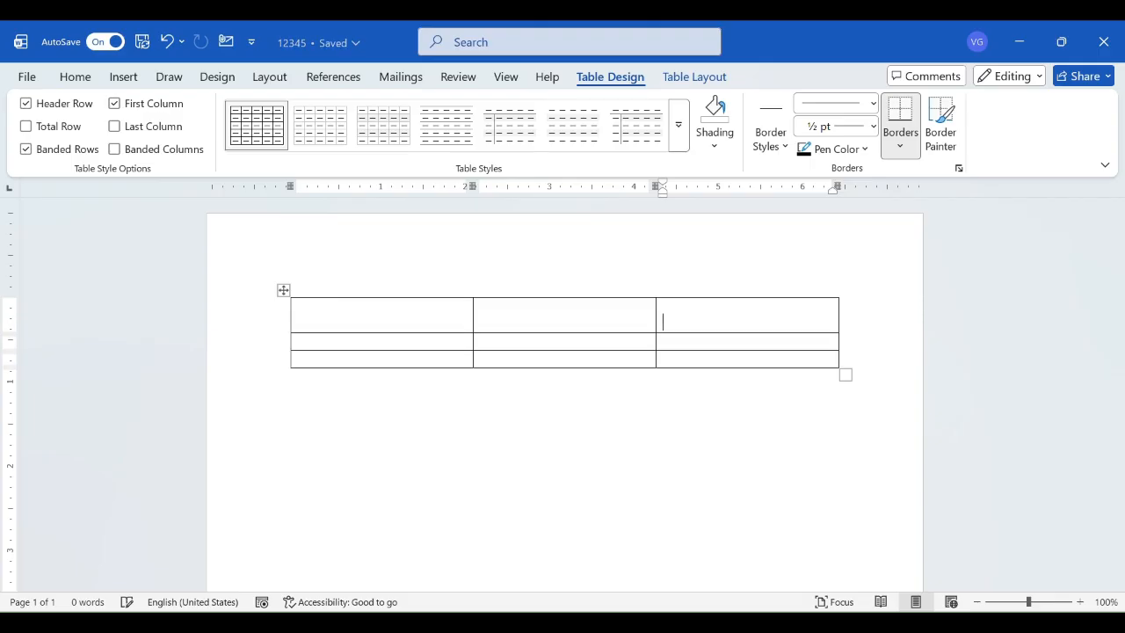
pyautogui.hotkey('ctrl', 'z')
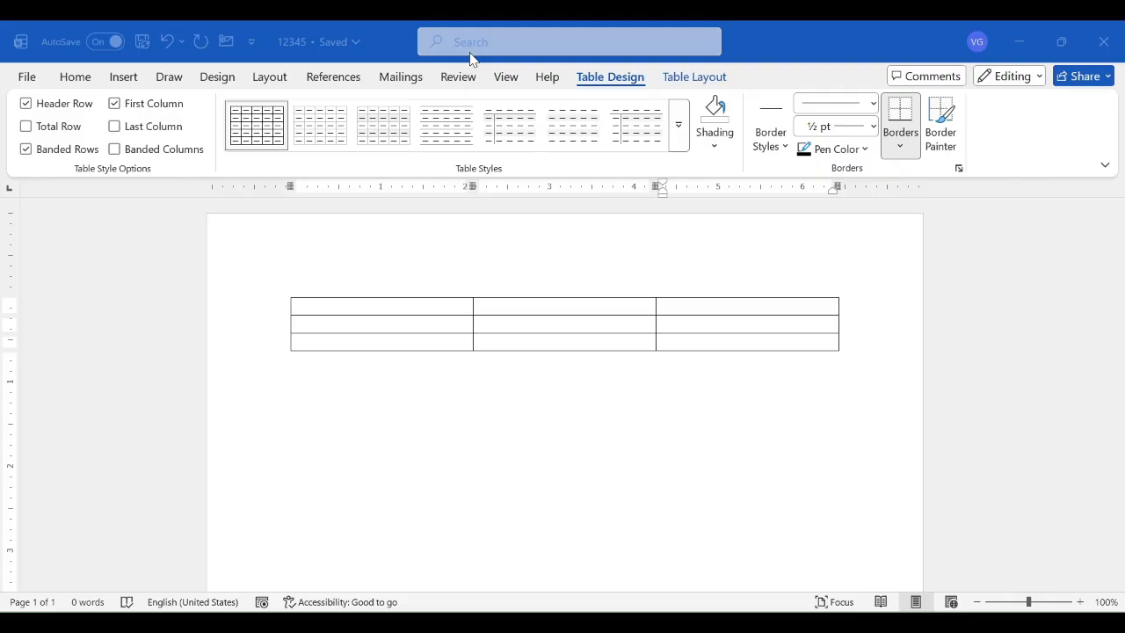
# - Fill the table's first row with the headings Name, Subject and Marks
pyautogui.click(353, 317)
pyautogui.click(352, 315)
pyautogui.write('Name')
pyautogui.press('Tab')
pyautogui.write('Su')
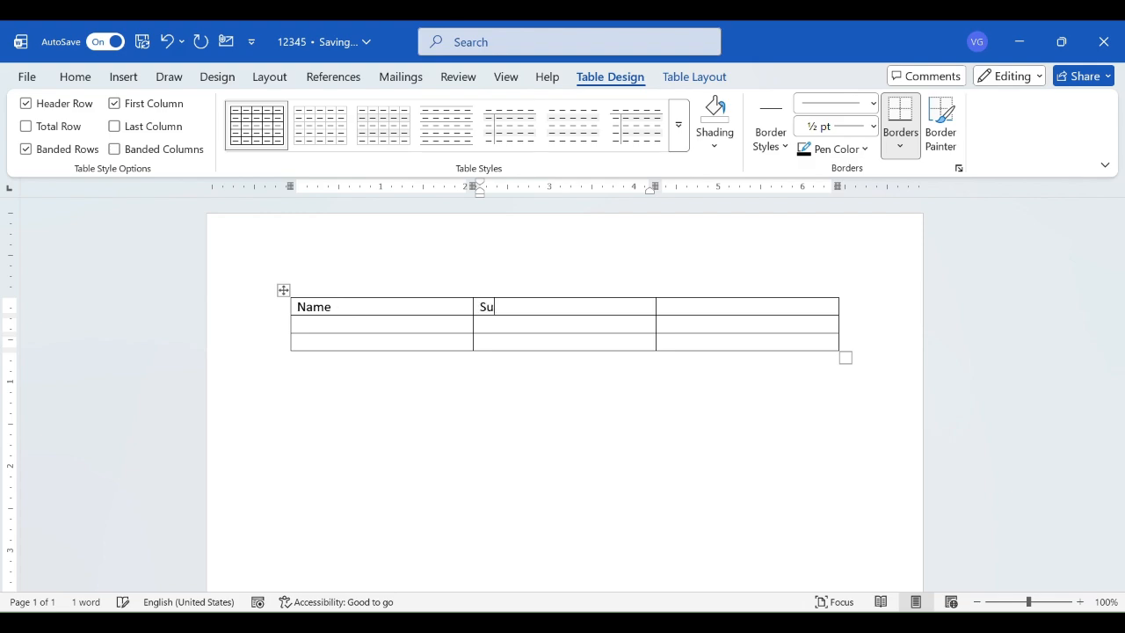
pyautogui.write('bject')
pyautogui.press('Tab')
pyautogui.write('Marks')
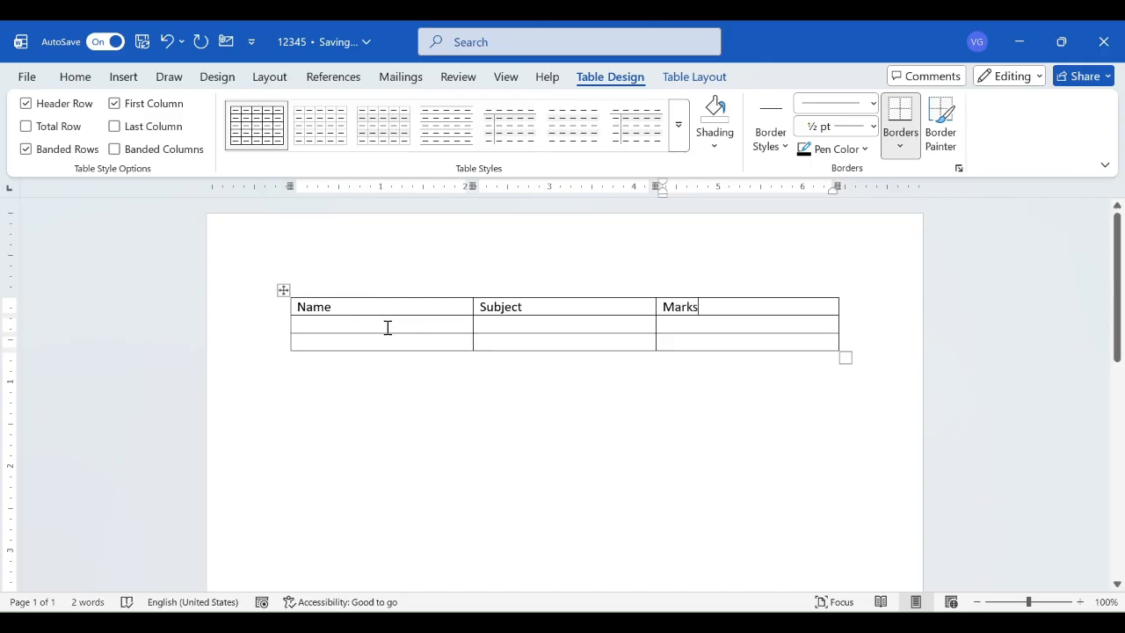
# - Enter the two students' first names in the Name column, one per row
pyautogui.click(387, 326)
pyautogui.write('Ram')
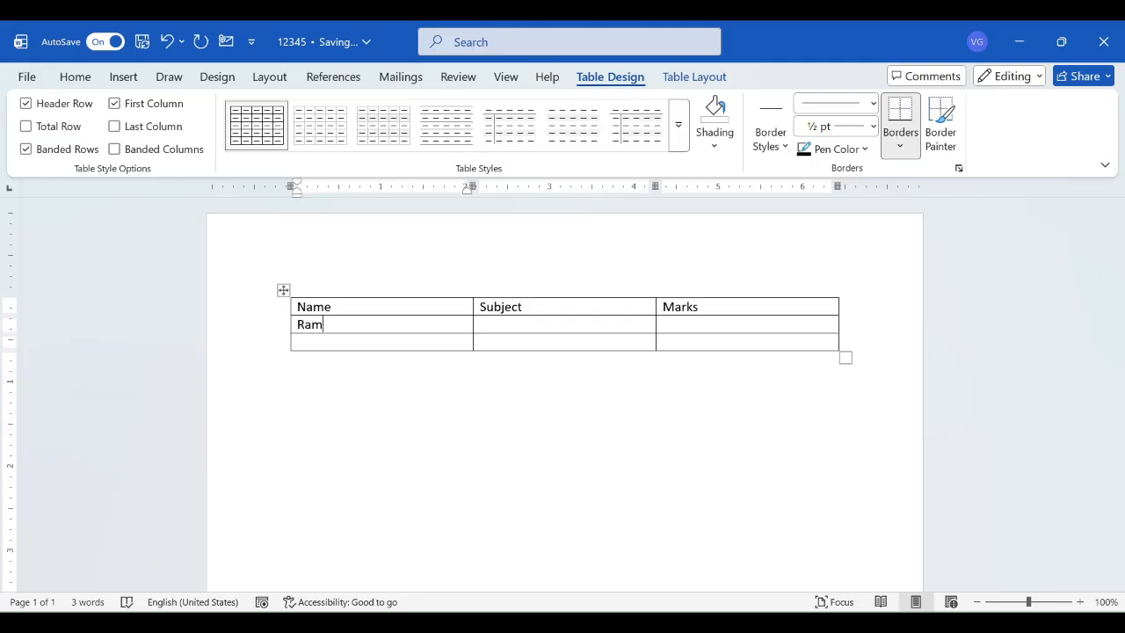
pyautogui.press('Down')
pyautogui.write('Geeta')
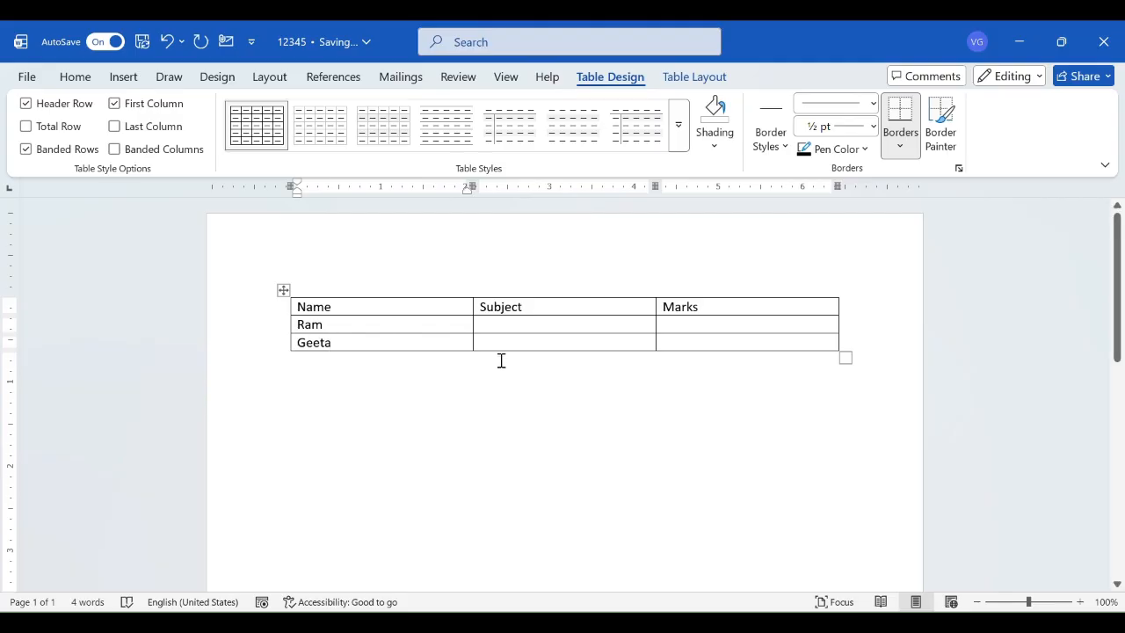
# - Enter Math as the subject for both students in the Subject column
pyautogui.click(515, 323)
pyautogui.write('Maths')
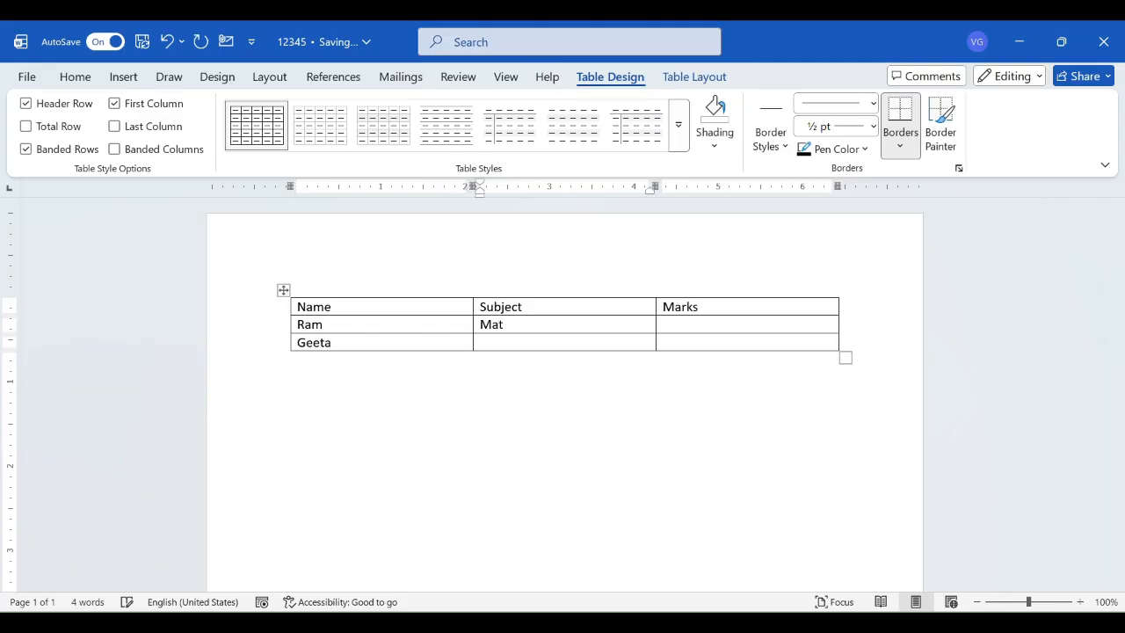
pyautogui.press('Down')
pyautogui.write('Maths')
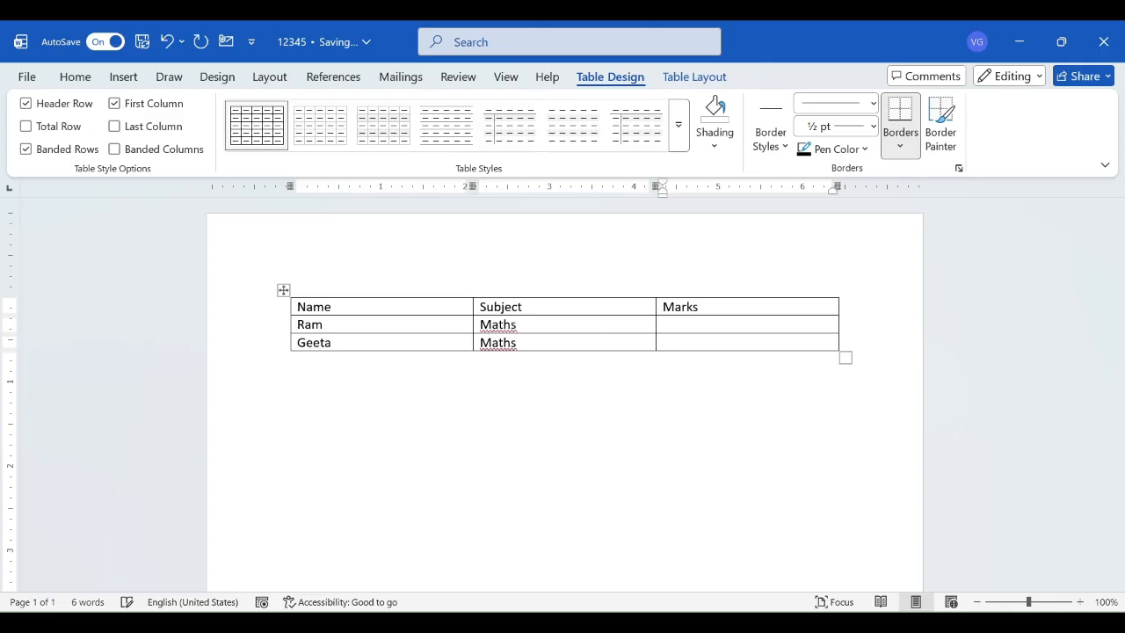
pyautogui.press('Left')
pyautogui.press('BackSpace')
pyautogui.press('BackSpace')
# - Enter the marks 80 for the first student and 75 for the second
pyautogui.press('Right')
pyautogui.write('80')
pyautogui.press('Return')
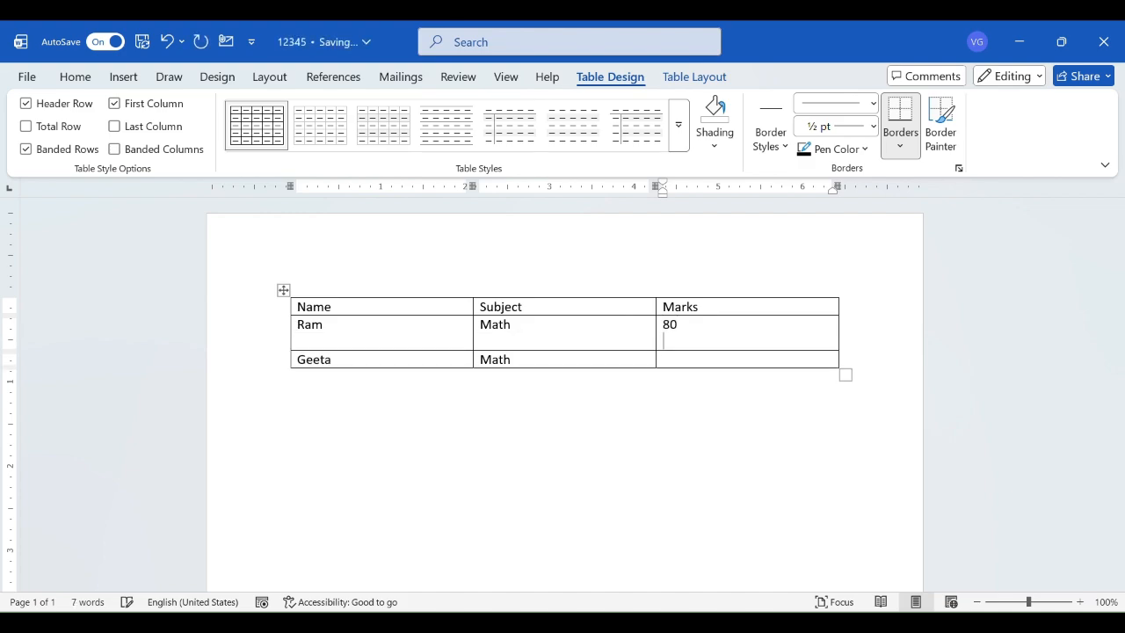
pyautogui.press('BackSpace')
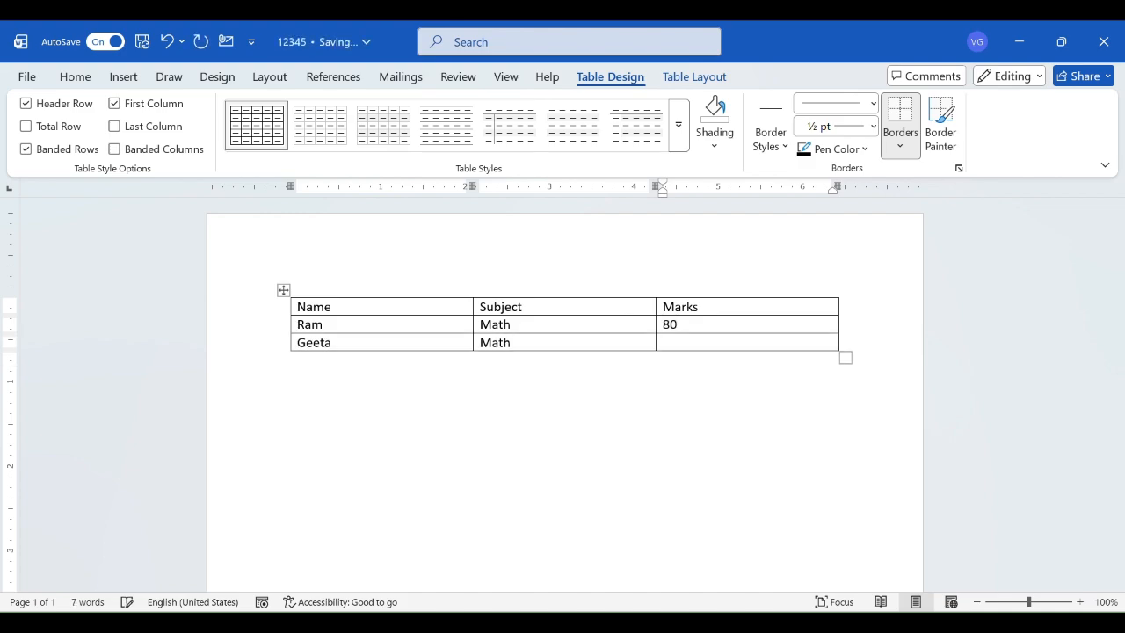
pyautogui.write('75')
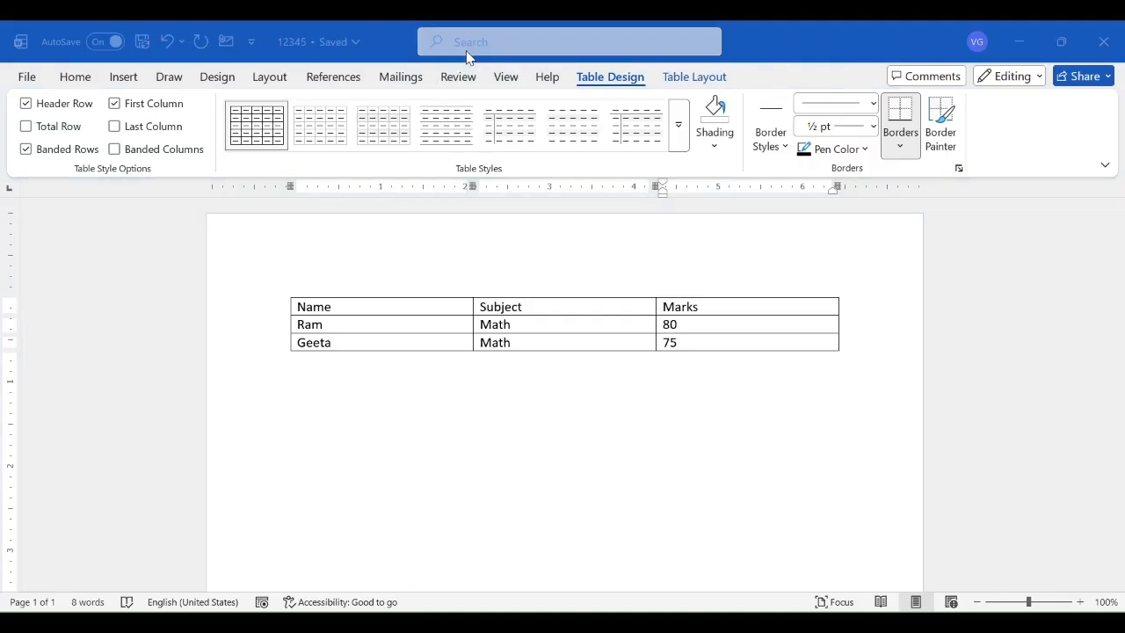
# - Try several of the Plain Tables styles on the whole table
pyautogui.click(380, 318)
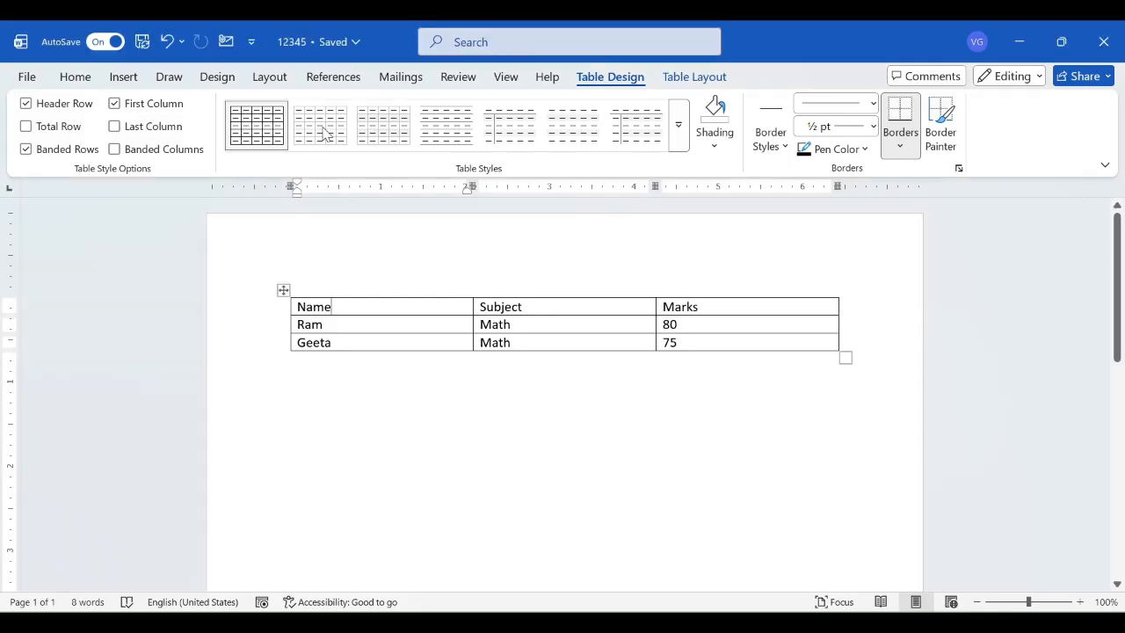
pyautogui.click(283, 291)
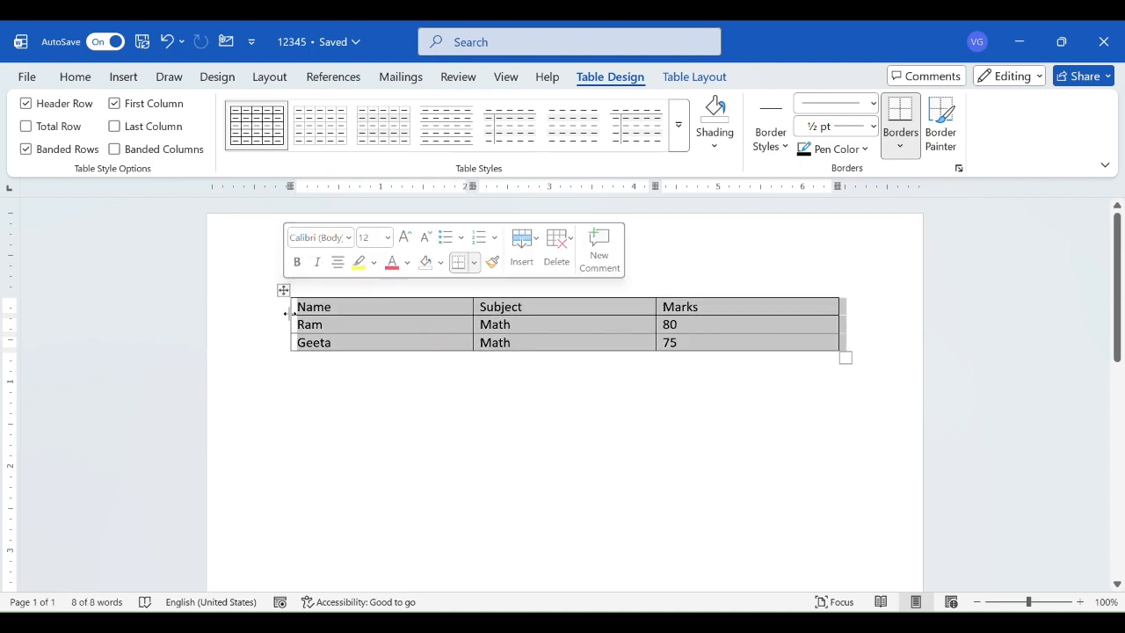
pyautogui.click(338, 138)
pyautogui.click(389, 139)
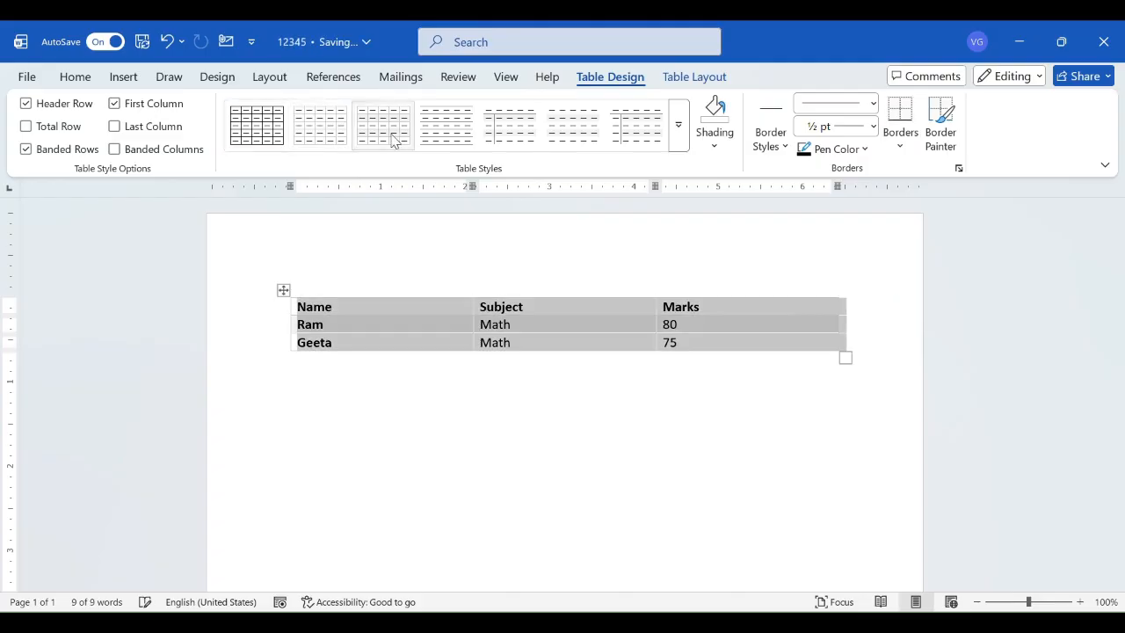
pyautogui.click(441, 141)
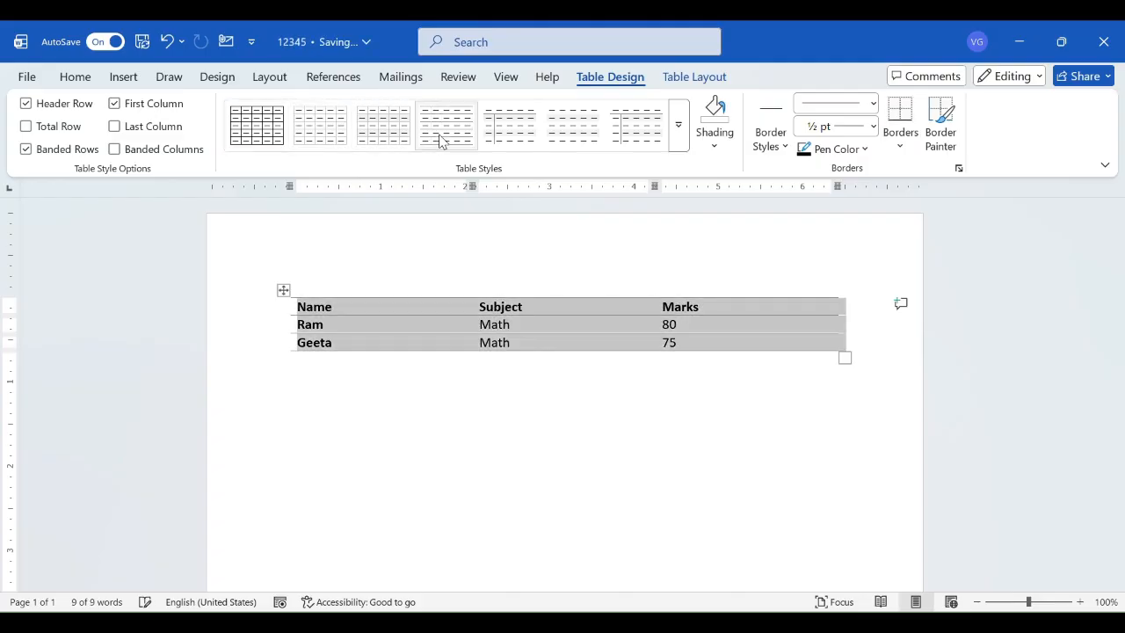
pyautogui.click(514, 147)
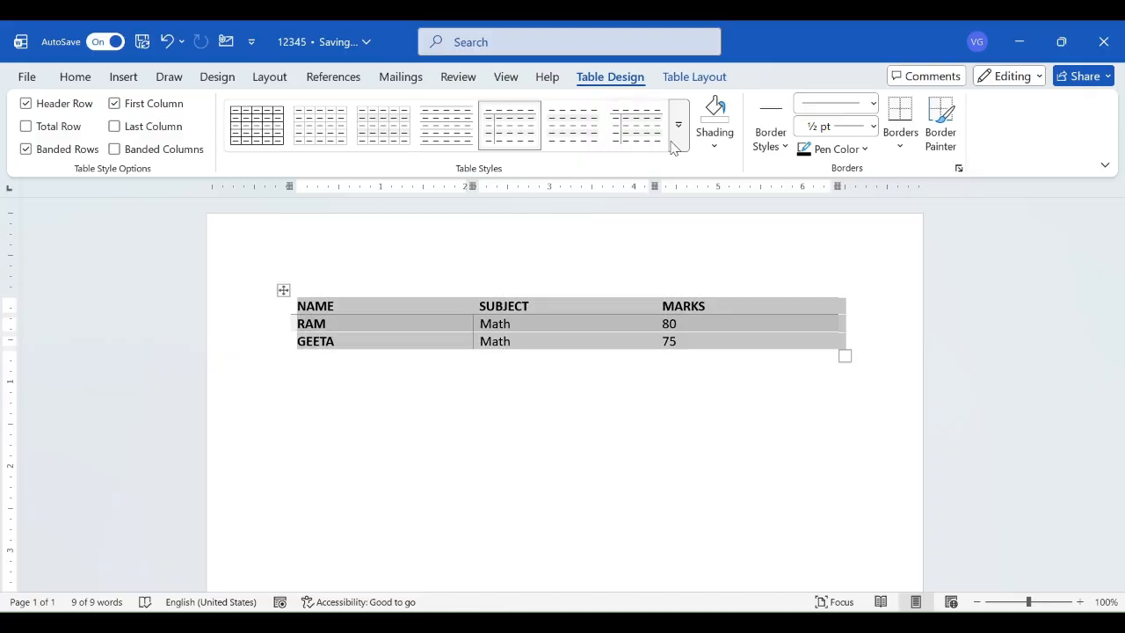
# - Apply the blue Grid Tables style with a solid blue header row and first column to the table
pyautogui.click(676, 141)
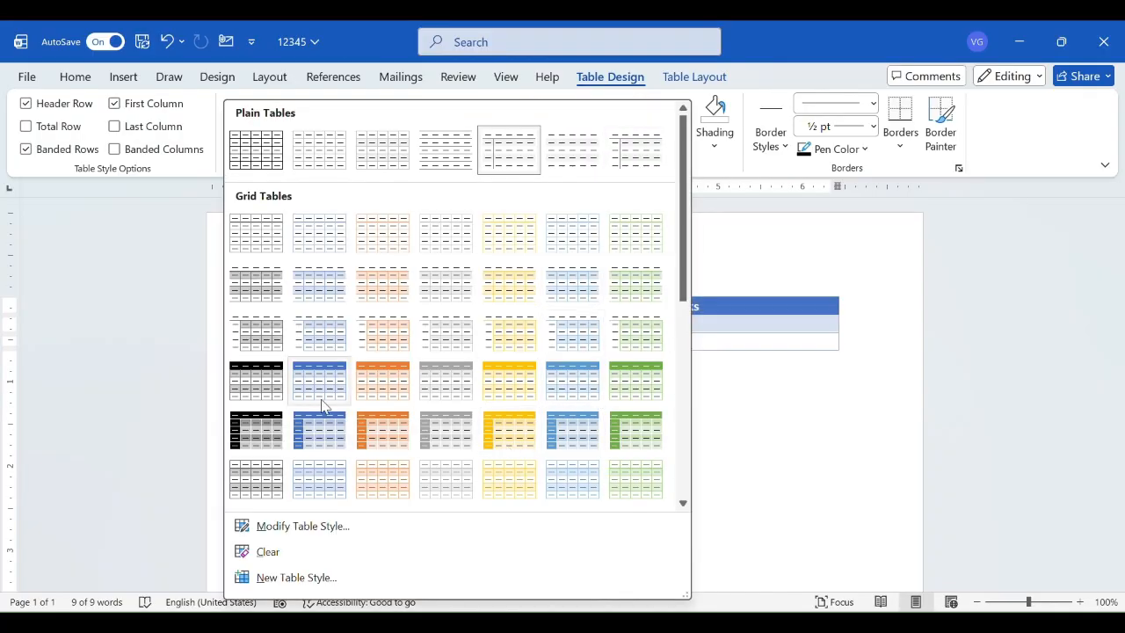
pyautogui.click(319, 431)
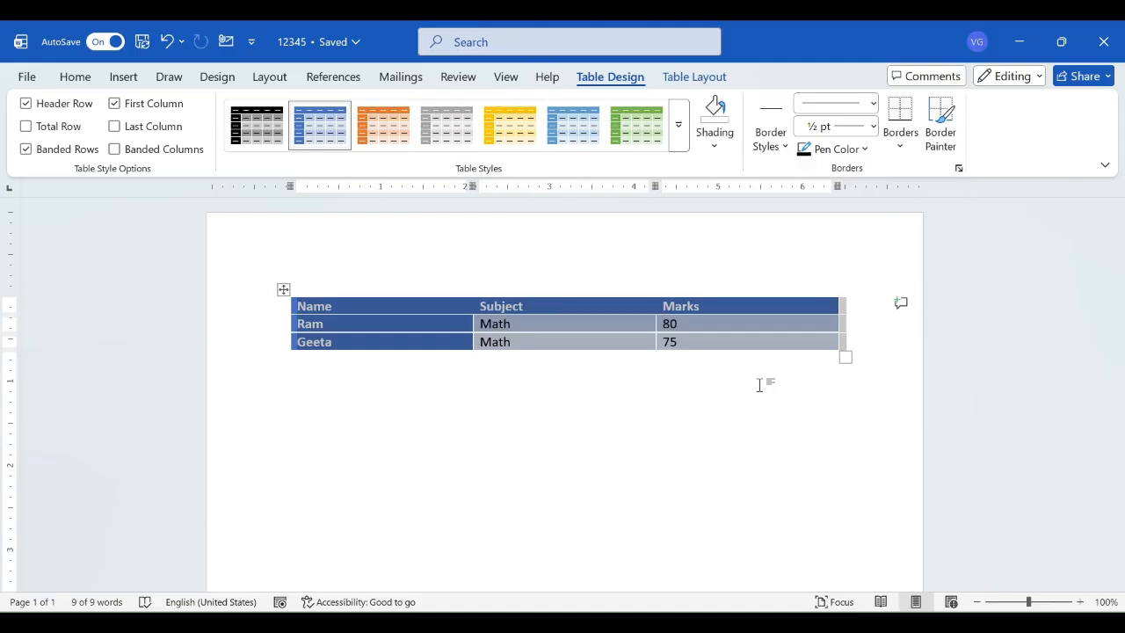
pyautogui.hotkey('alt', 'Tab')
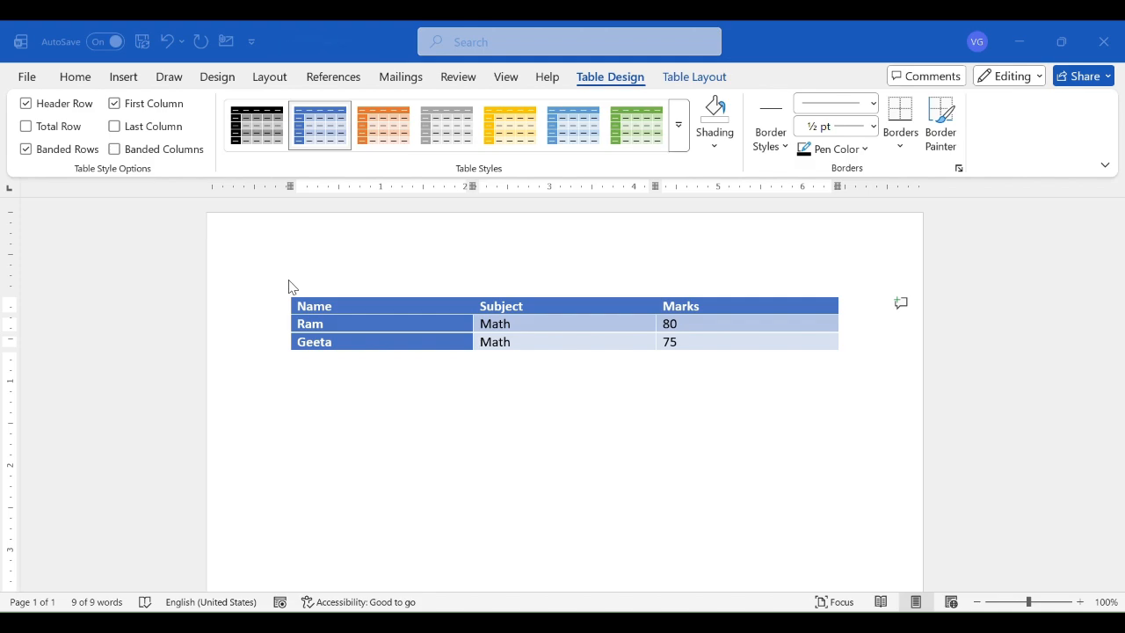
# - Try the Last Column and Total Row style options on the table and turn both off again
pyautogui.click(114, 127)
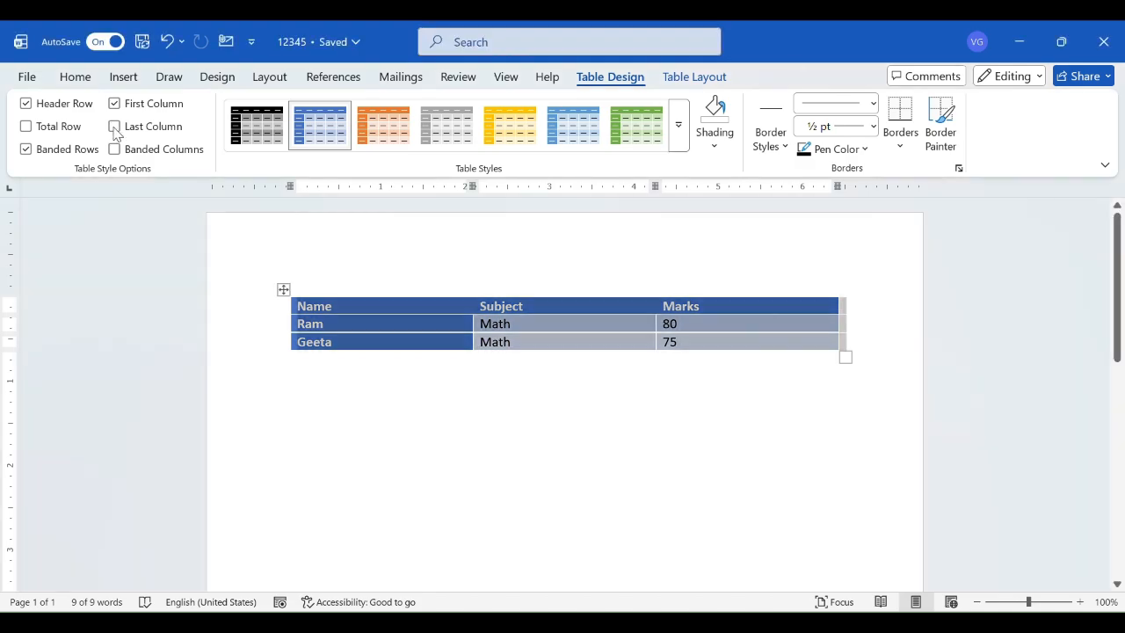
pyautogui.click(115, 127)
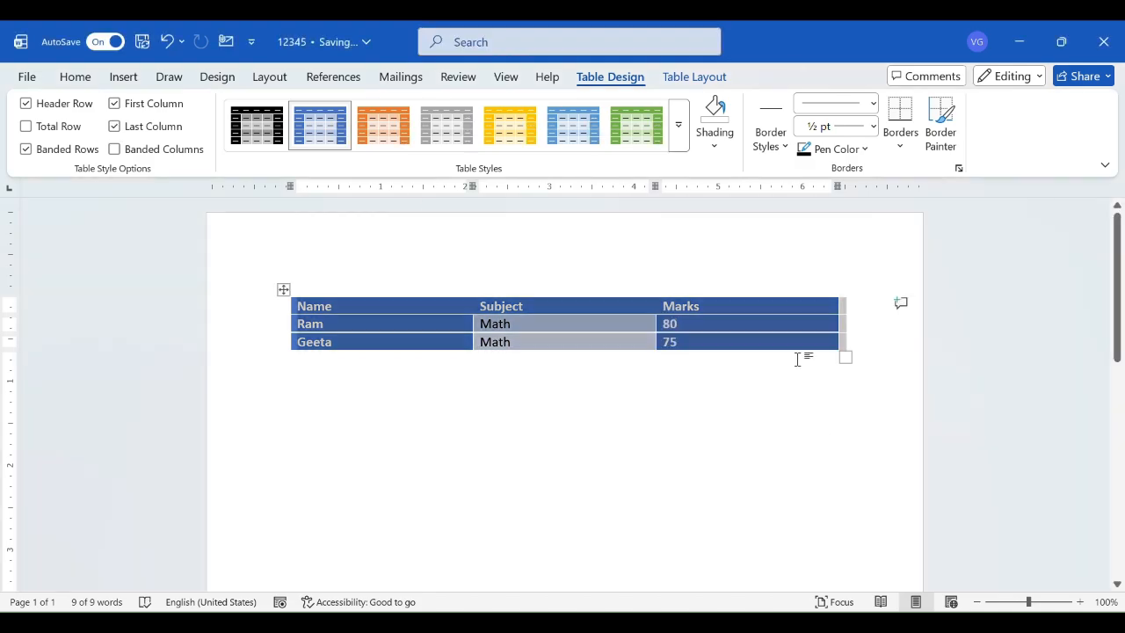
pyautogui.click(26, 128)
pyautogui.click(26, 129)
pyautogui.click(116, 127)
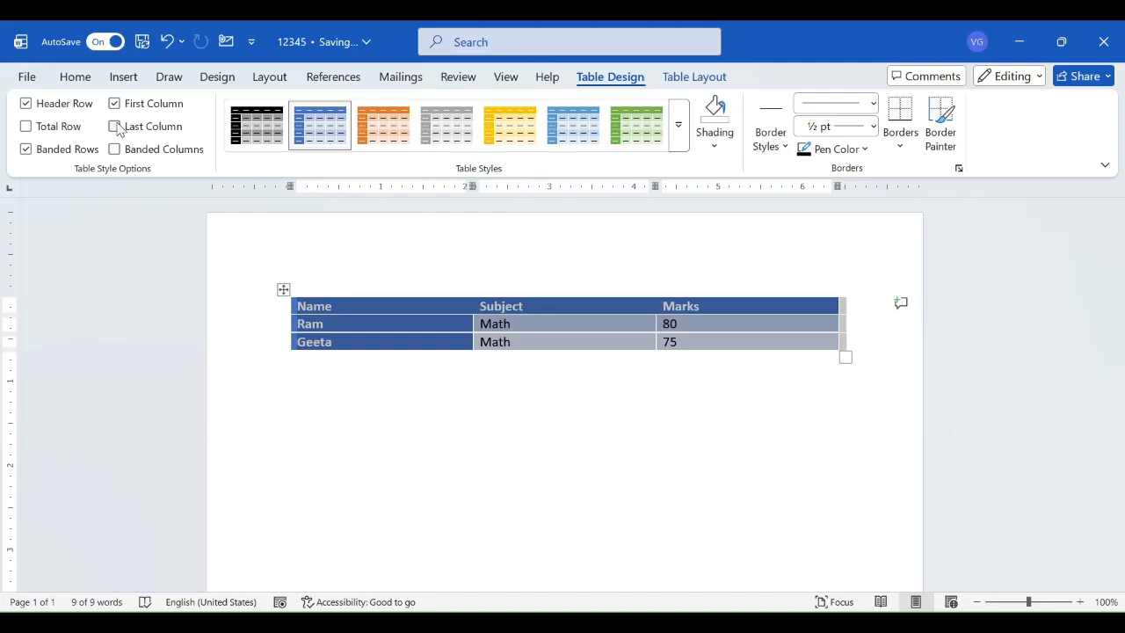
# - Preview shading colours on the table and pick a blue theme border style, leaving the Border Painter without painting any border
pyautogui.click(713, 142)
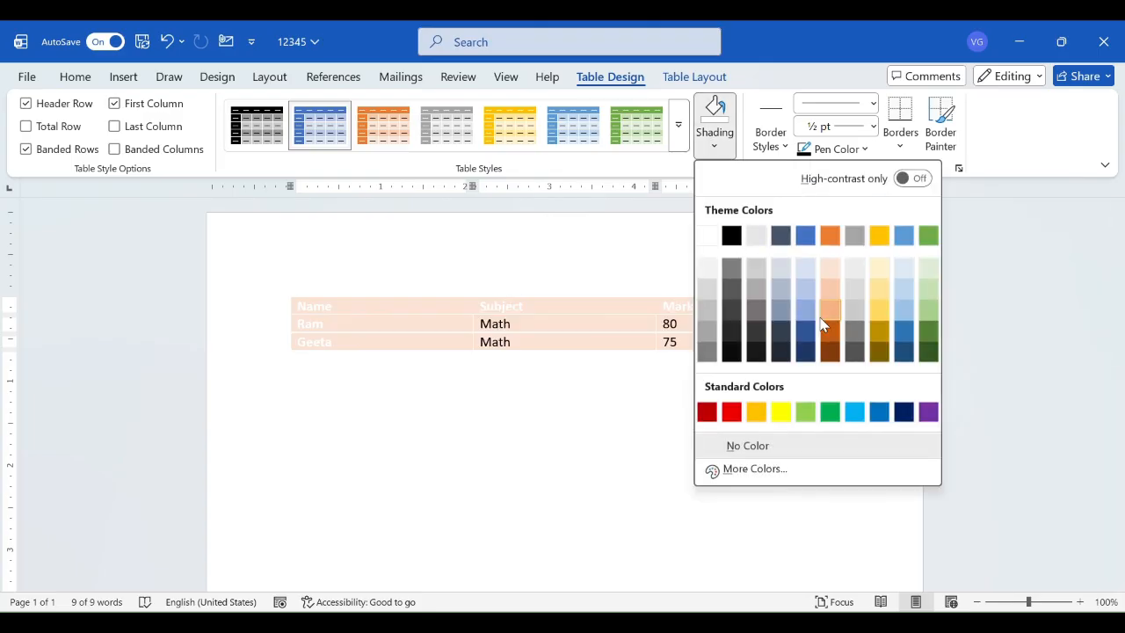
pyautogui.click(767, 112)
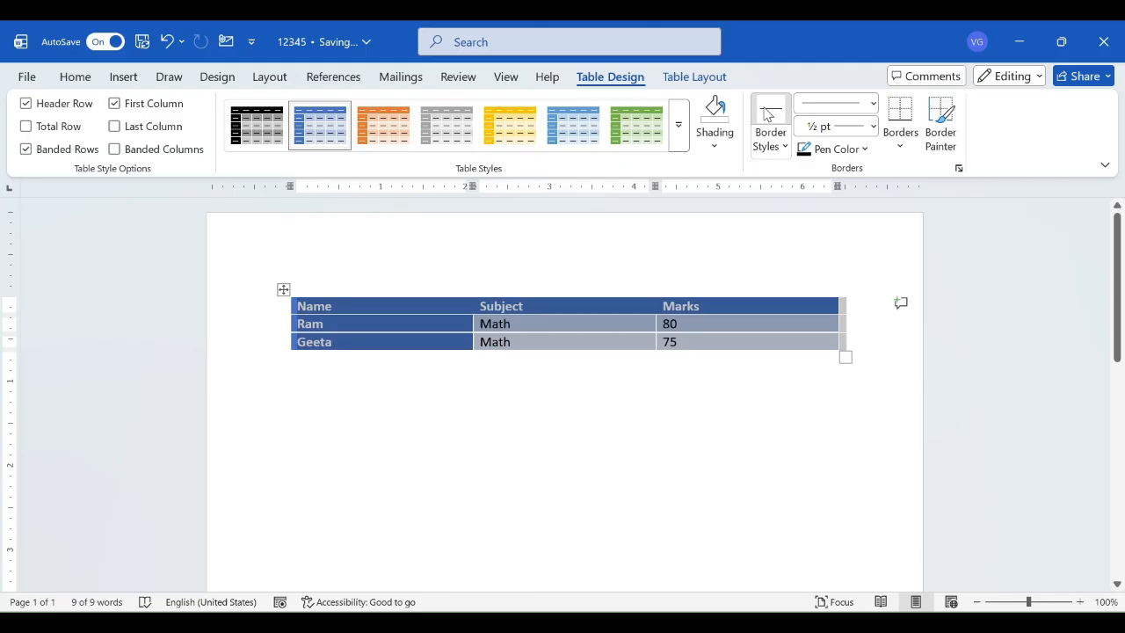
pyautogui.click(771, 146)
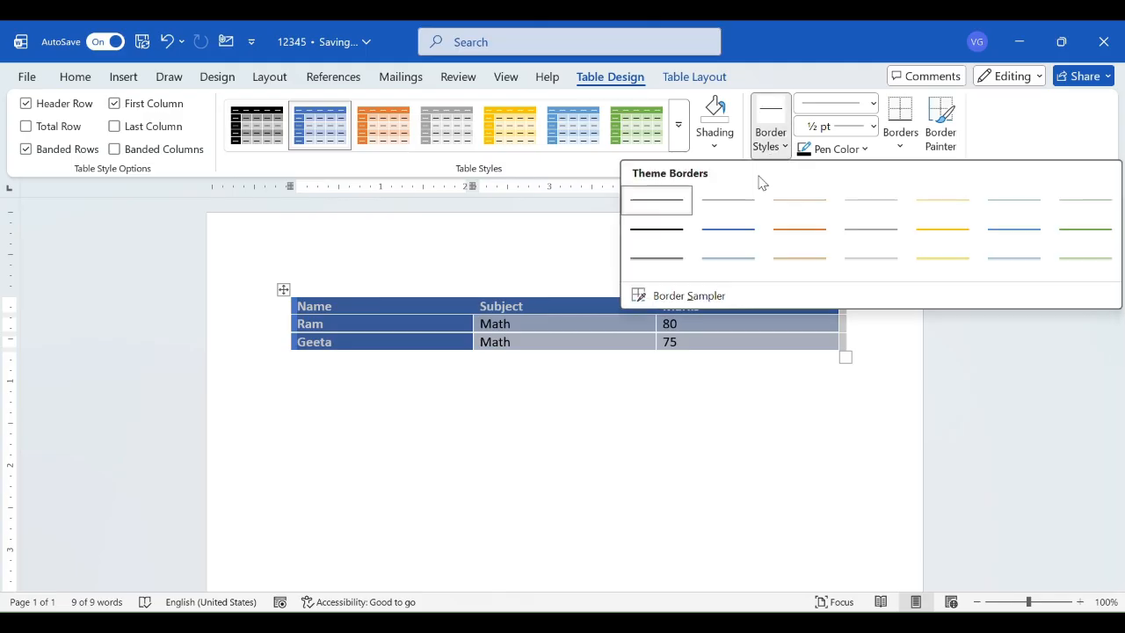
pyautogui.click(722, 257)
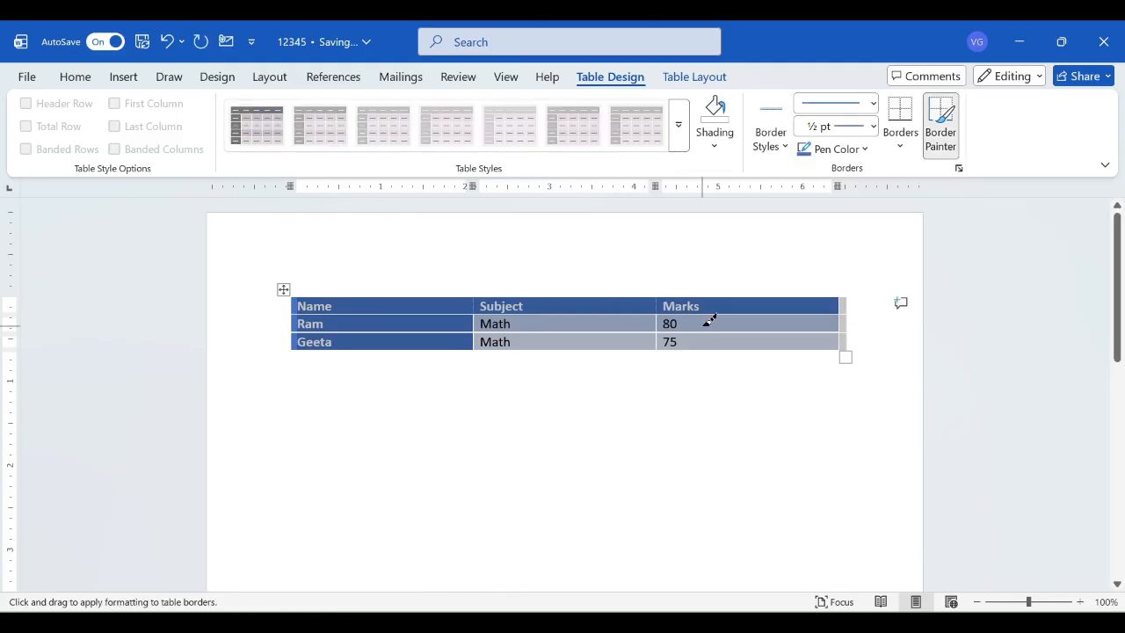
pyautogui.press('Escape')
pyautogui.click(477, 492)
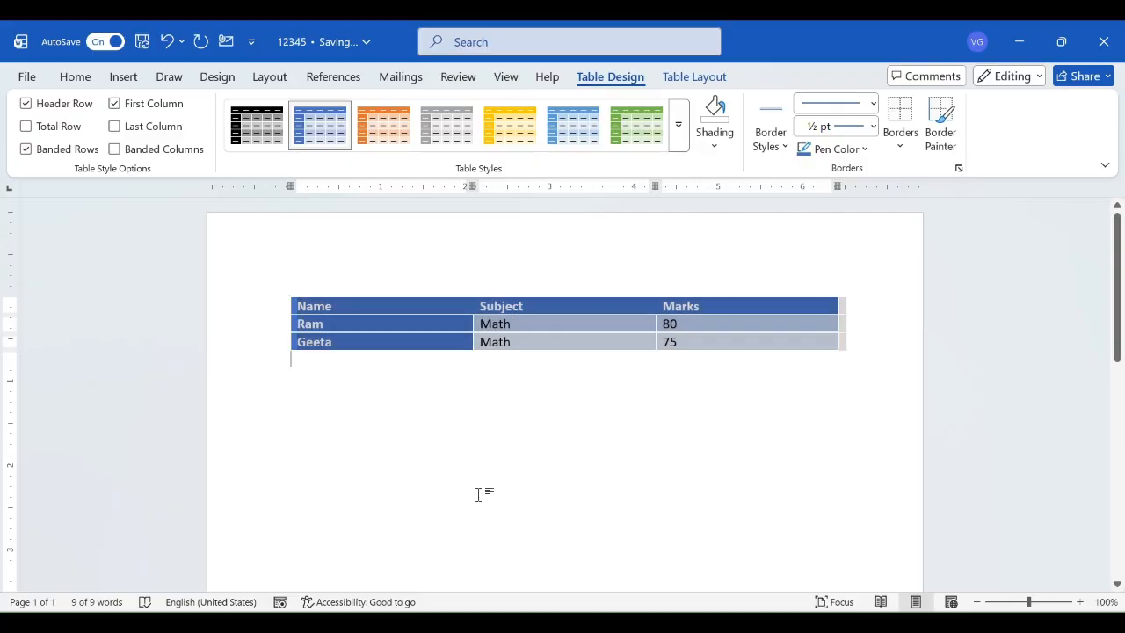
# - Select the whole table again and look through the available border line styles and pen colours
pyautogui.click(407, 341)
pyautogui.click(280, 287)
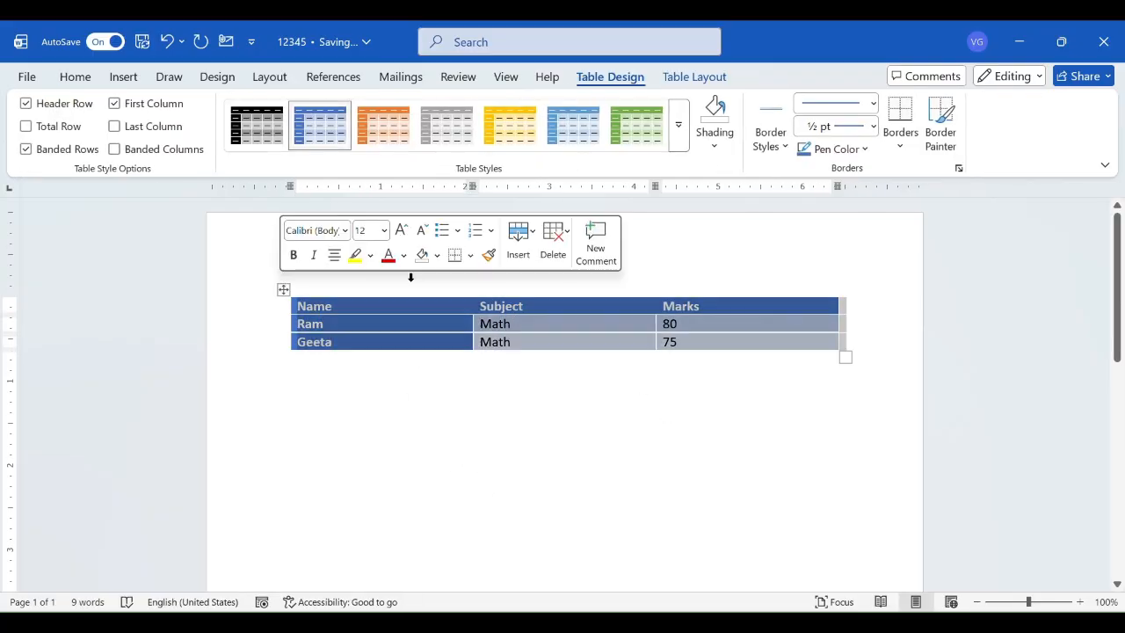
pyautogui.click(872, 104)
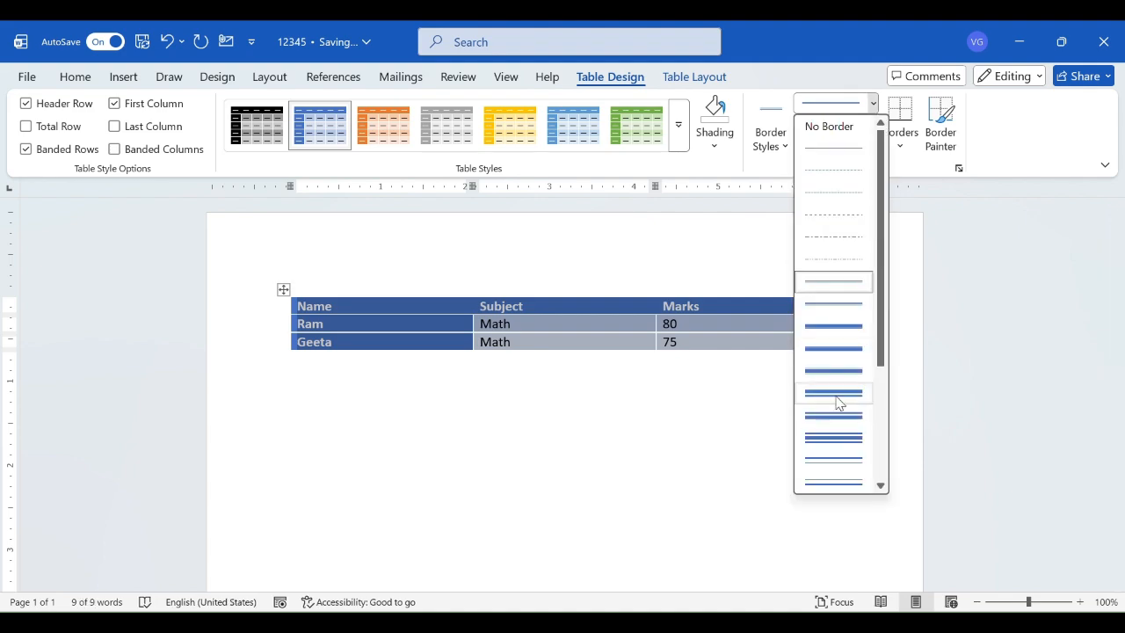
pyautogui.click(819, 474)
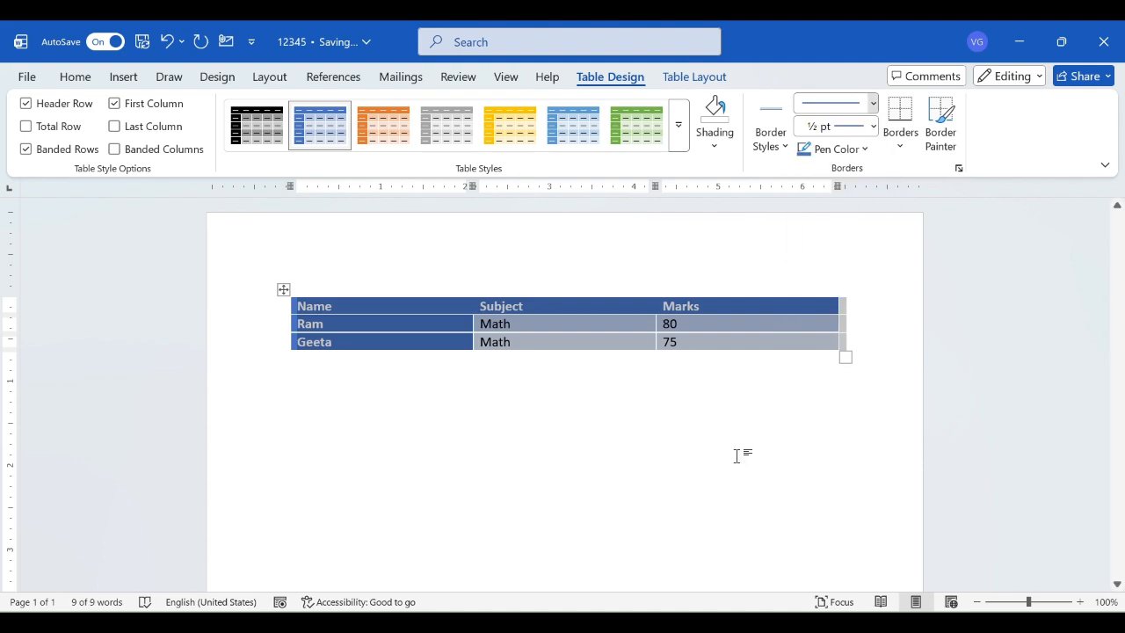
pyautogui.click(852, 151)
pyautogui.click(848, 151)
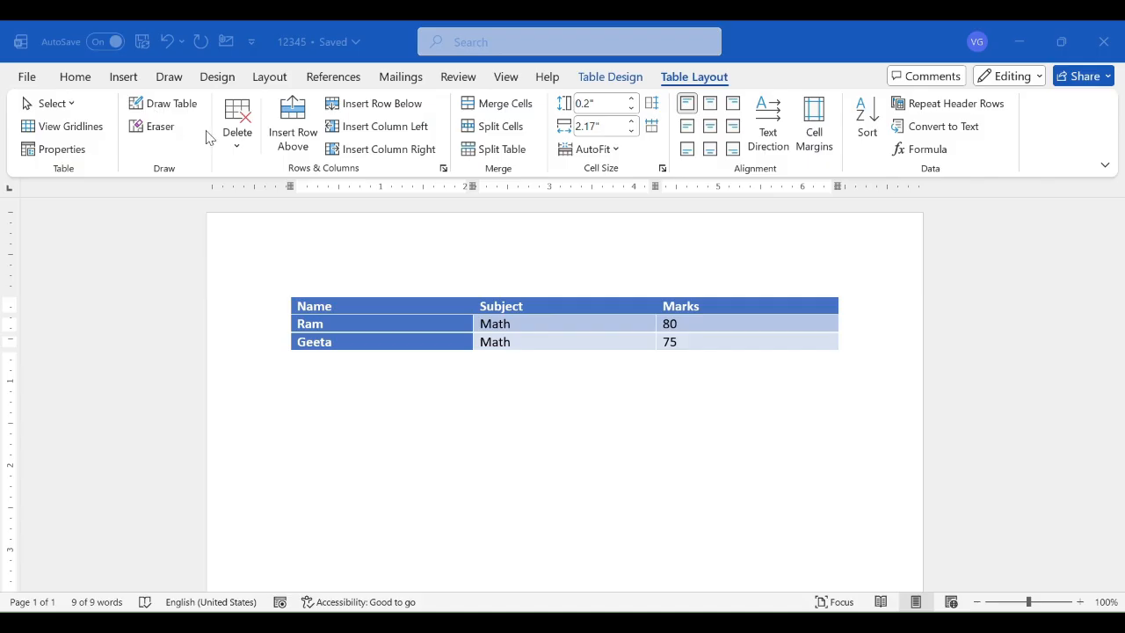
# - Open the delete options for the selected table
pyautogui.click(257, 150)
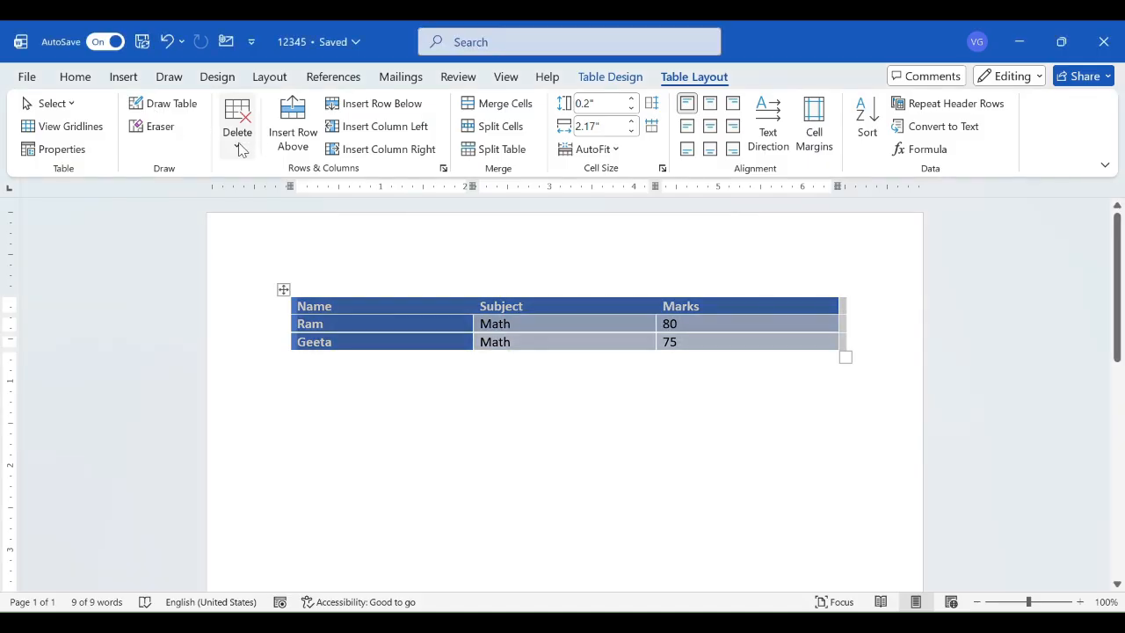